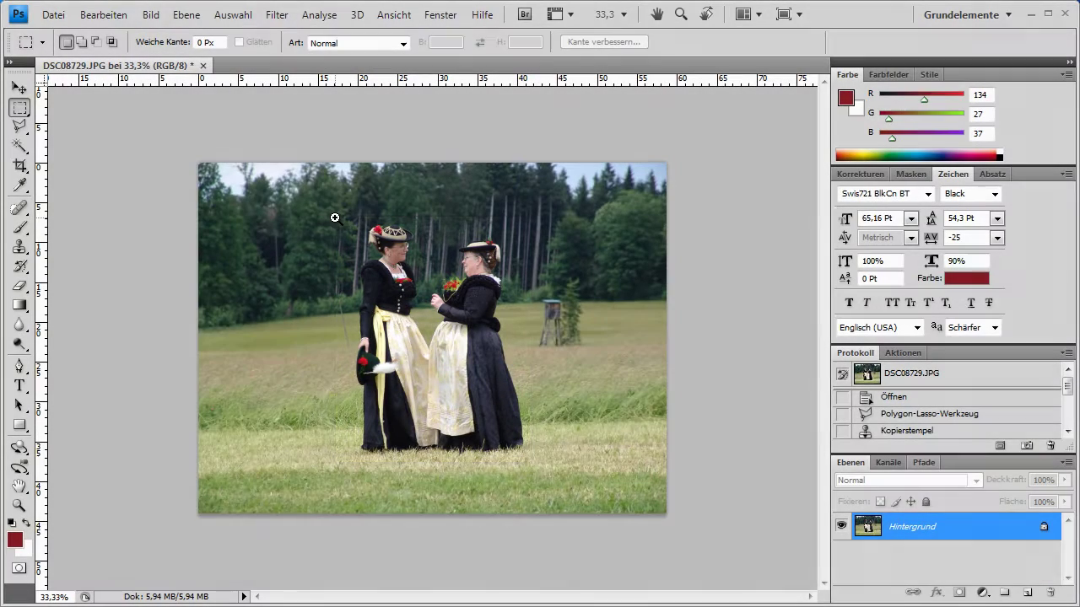
- Zoom in on the two women and pick the Polygonal Lasso tool
left_click_drag(485, 391, 542, 460)
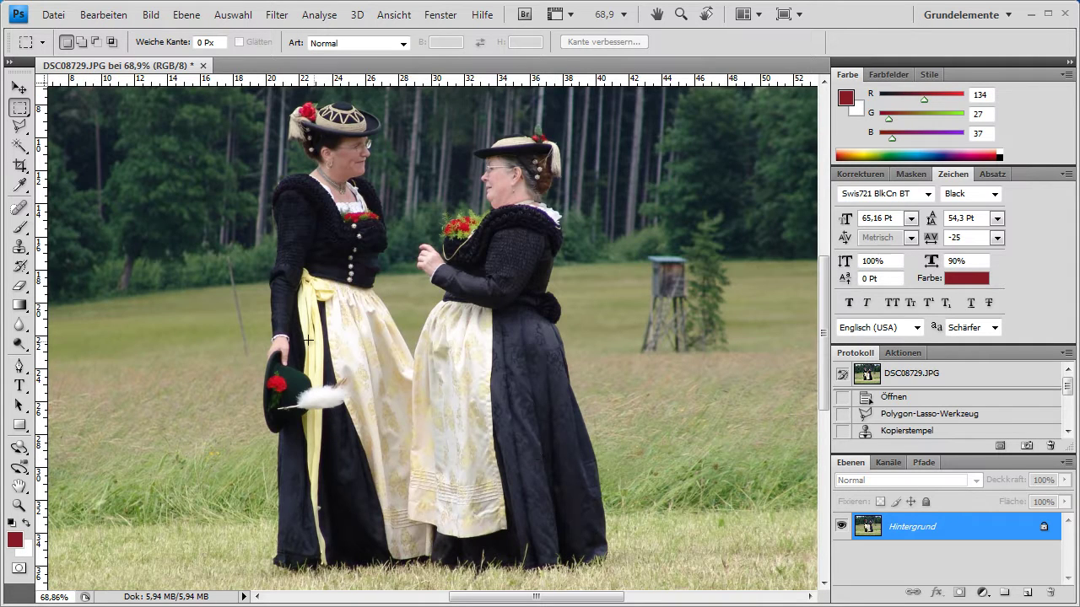
left_click(19, 128)
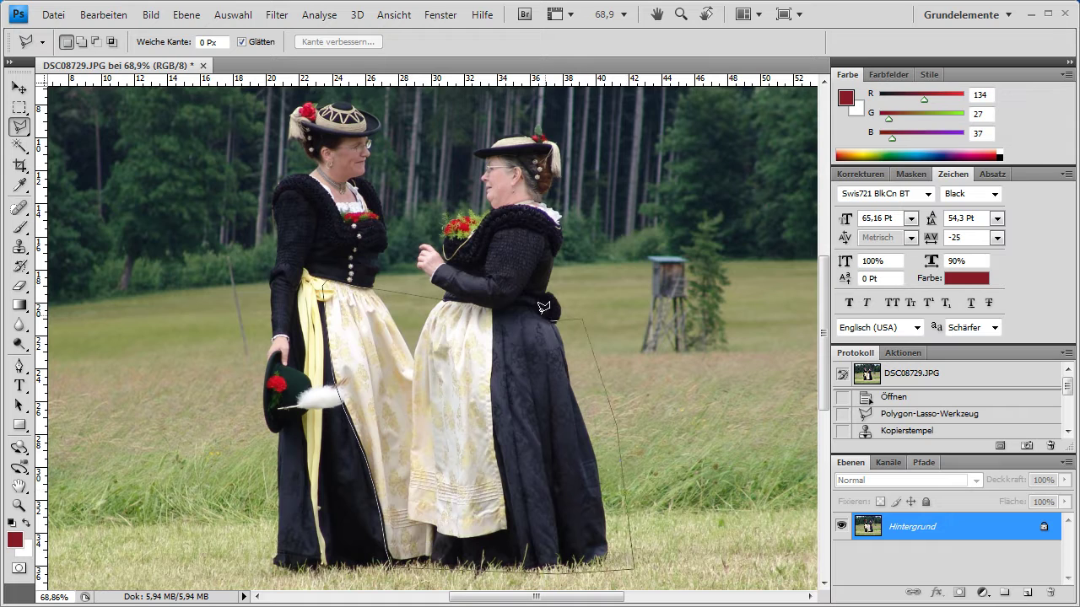
- Close the polygonal selection around the right woman's skirt and neighbouring apron
left_click(453, 297)
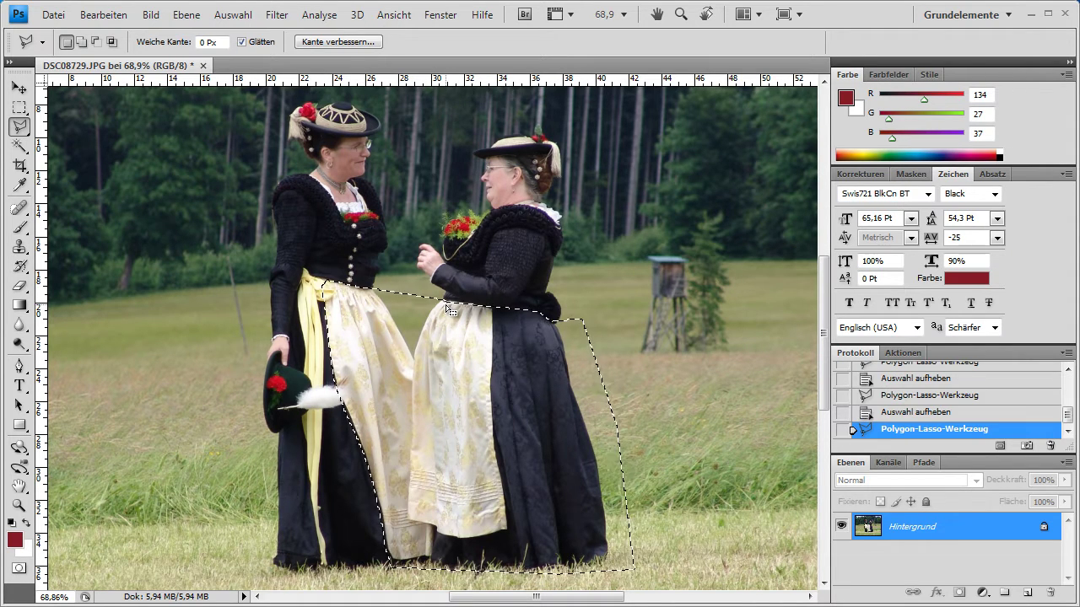
left_click(103, 14)
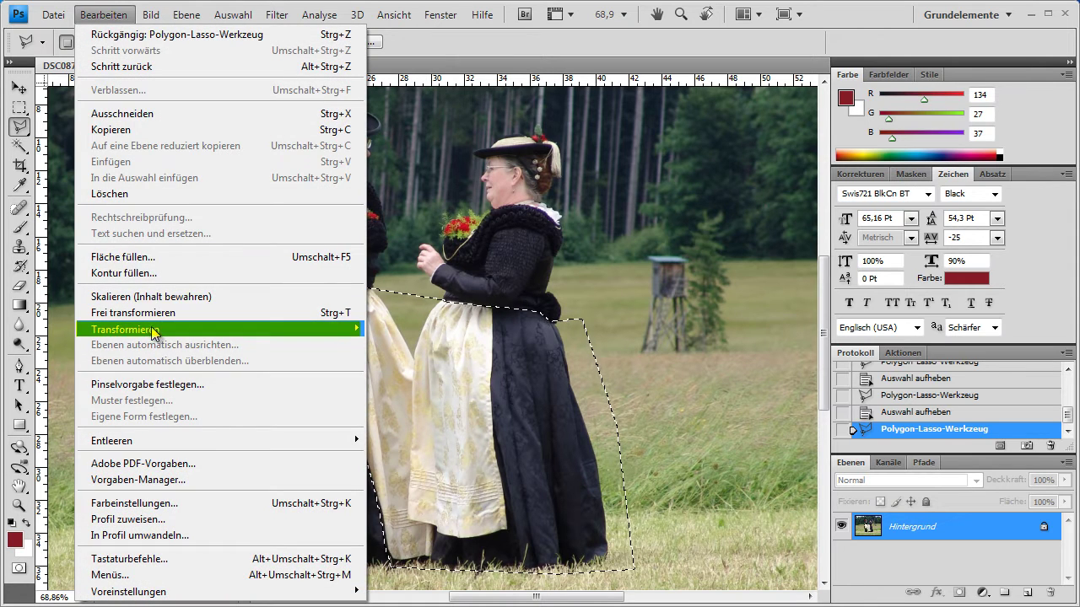
mouse_move(126, 329)
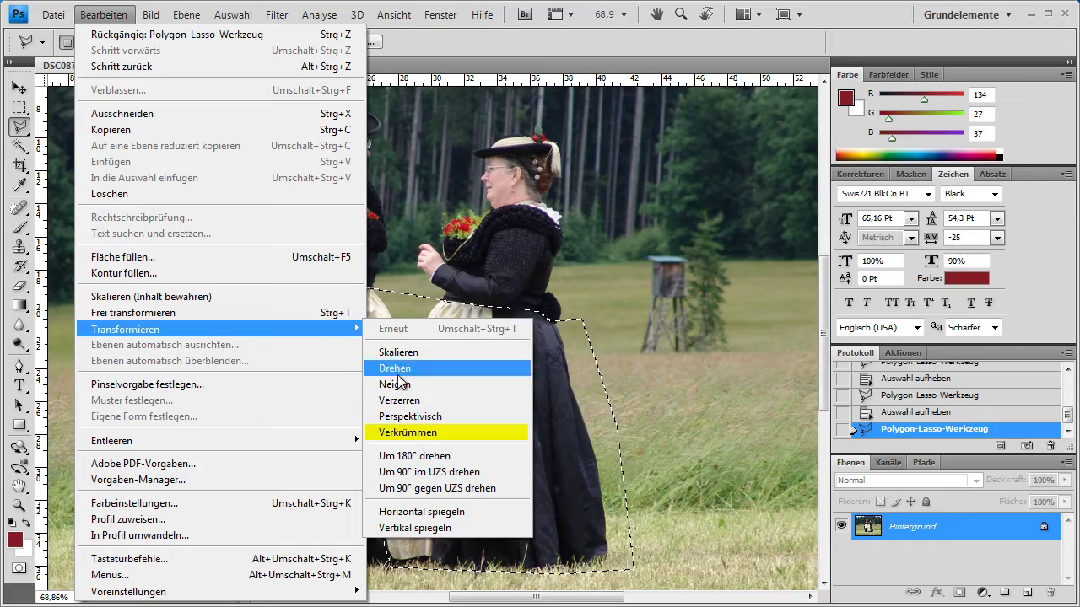
- Slim the selected skirt with a Verkrümmen warp pulling its edges inward, then commit and deselect
left_click(401, 432)
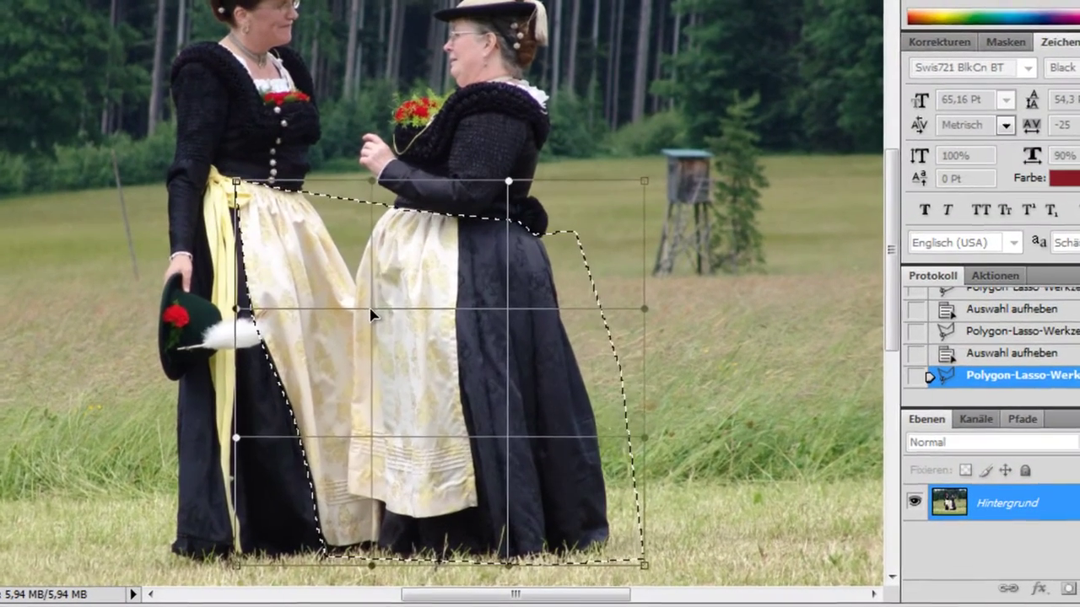
mouse_move(374, 316)
left_mouse_down()
mouse_move(405, 313)
mouse_move(384, 308)
left_mouse_up()
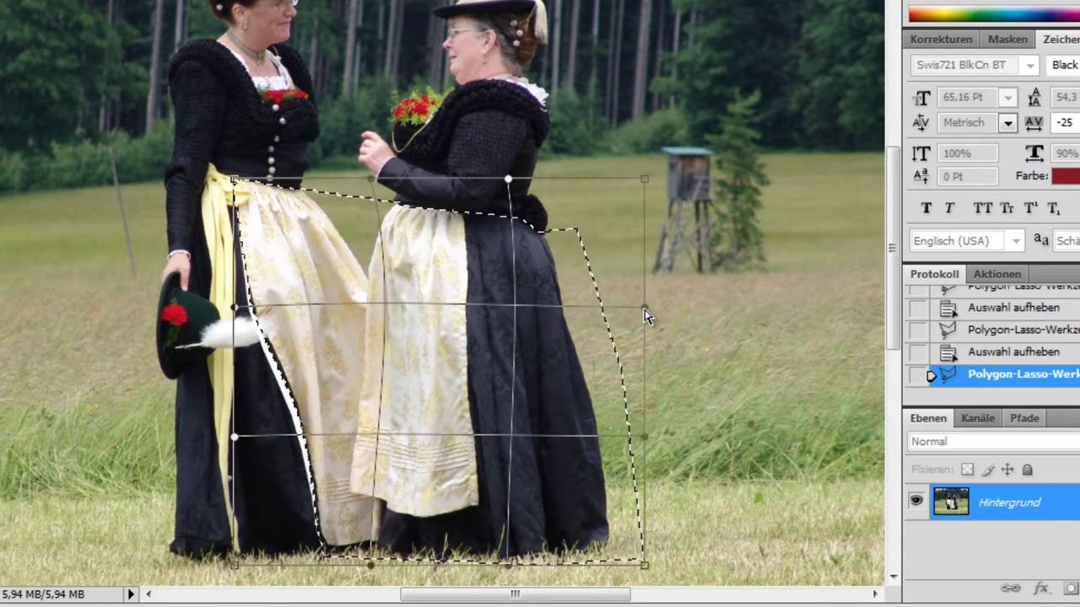
left_click_drag(646, 313, 617, 314)
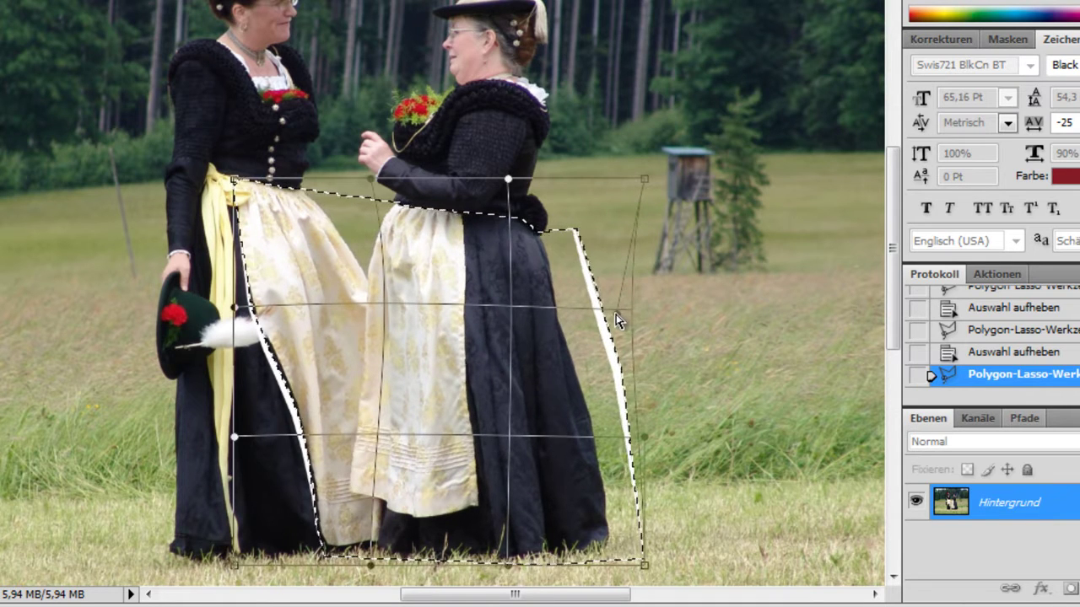
left_click_drag(637, 440, 619, 438)
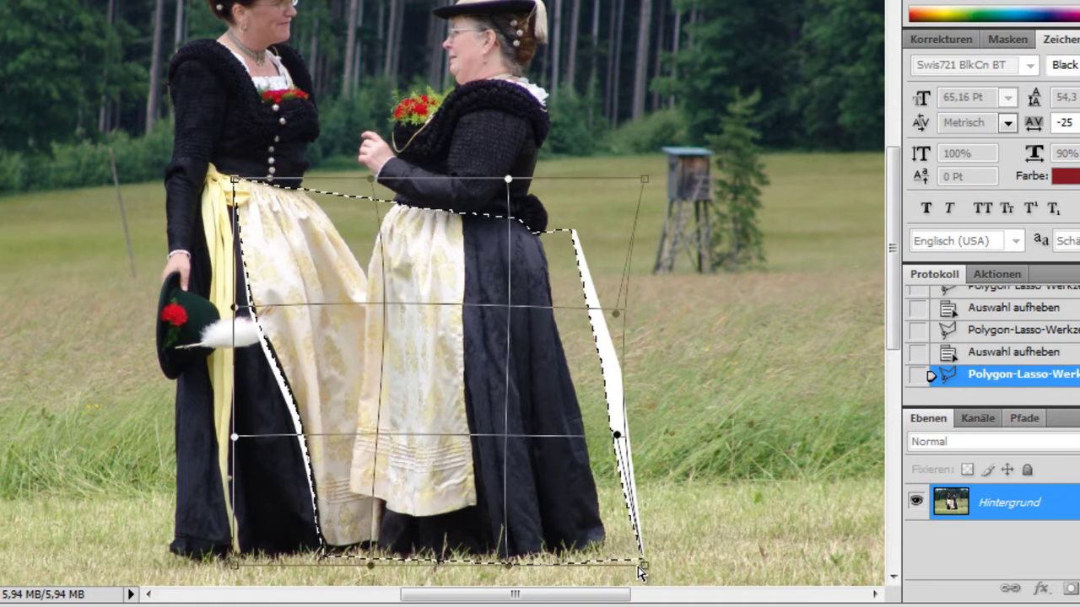
left_click_drag(639, 574, 627, 575)
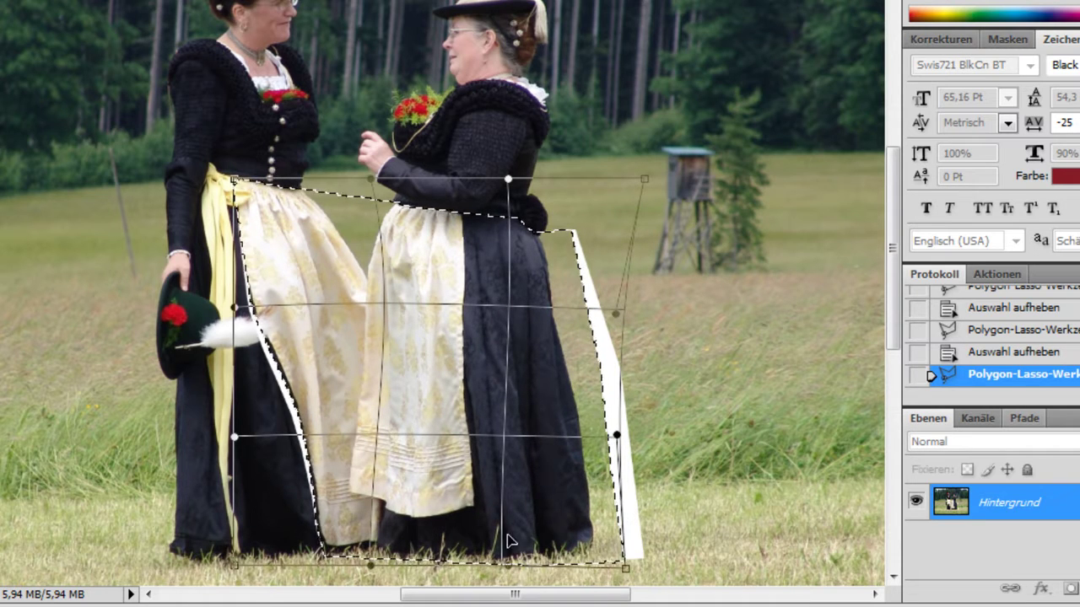
left_click_drag(368, 572, 390, 568)
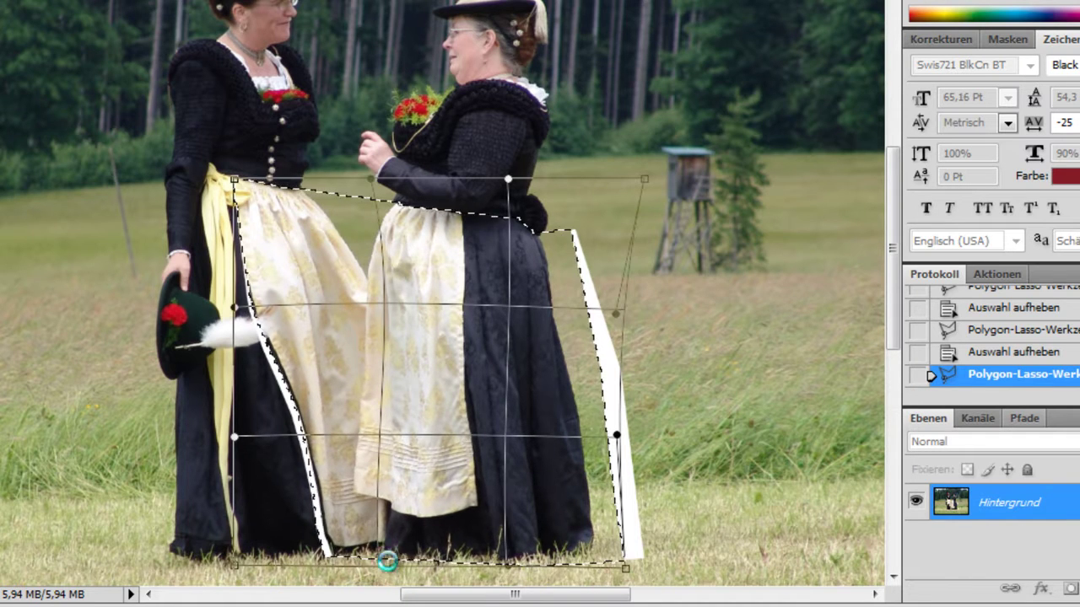
left_click_drag(384, 442, 395, 448)
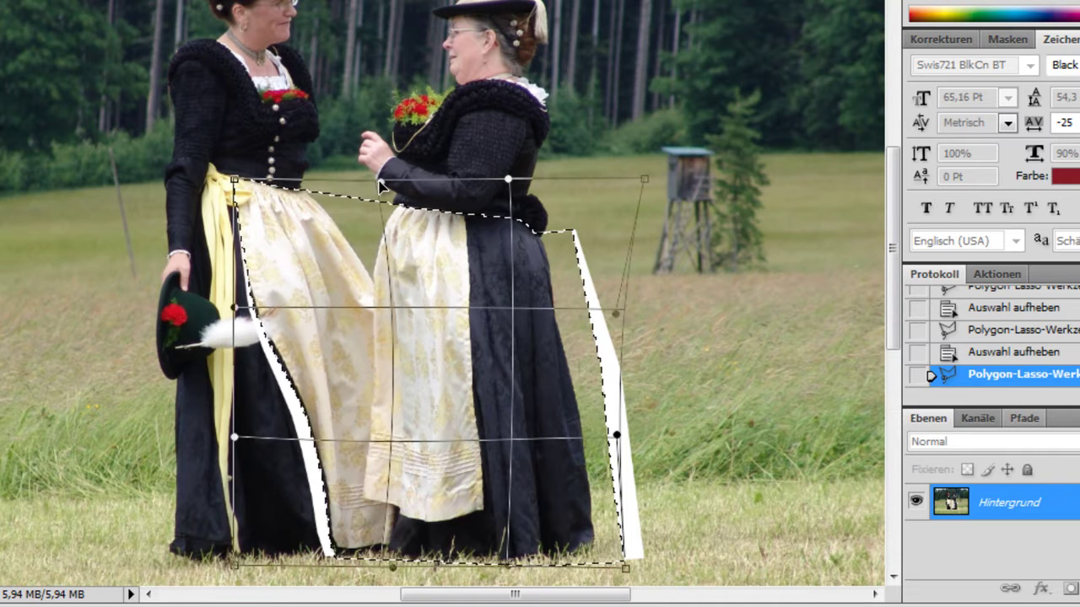
key("Return")
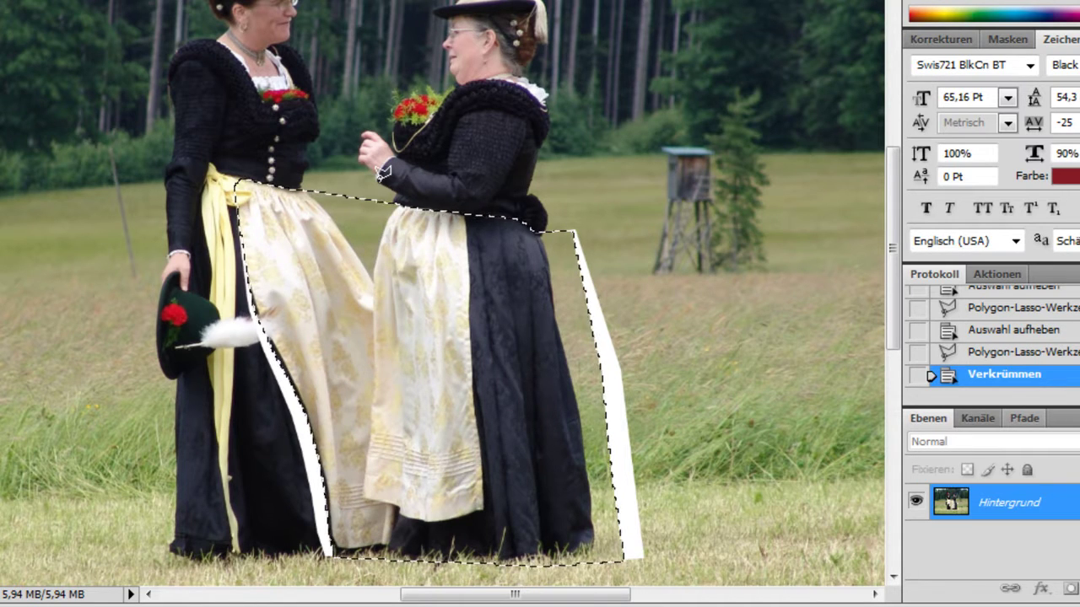
key("ctrl+d")
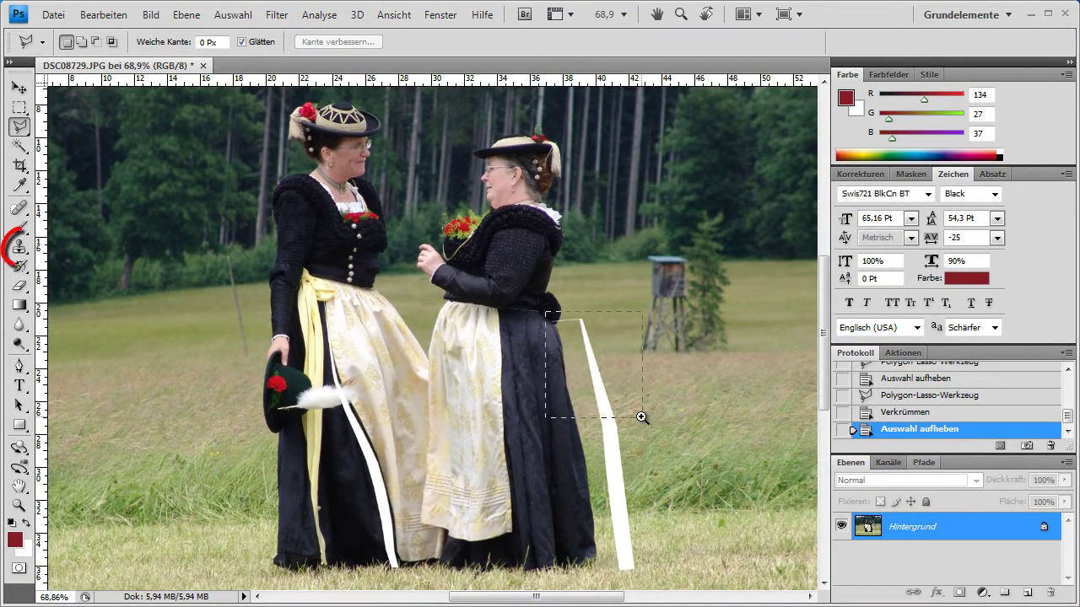
- Clone Stamp nearby grass over the white strip beside the right woman's skirt
left_click_drag(635, 415, 634, 413)
left_click(18, 247)
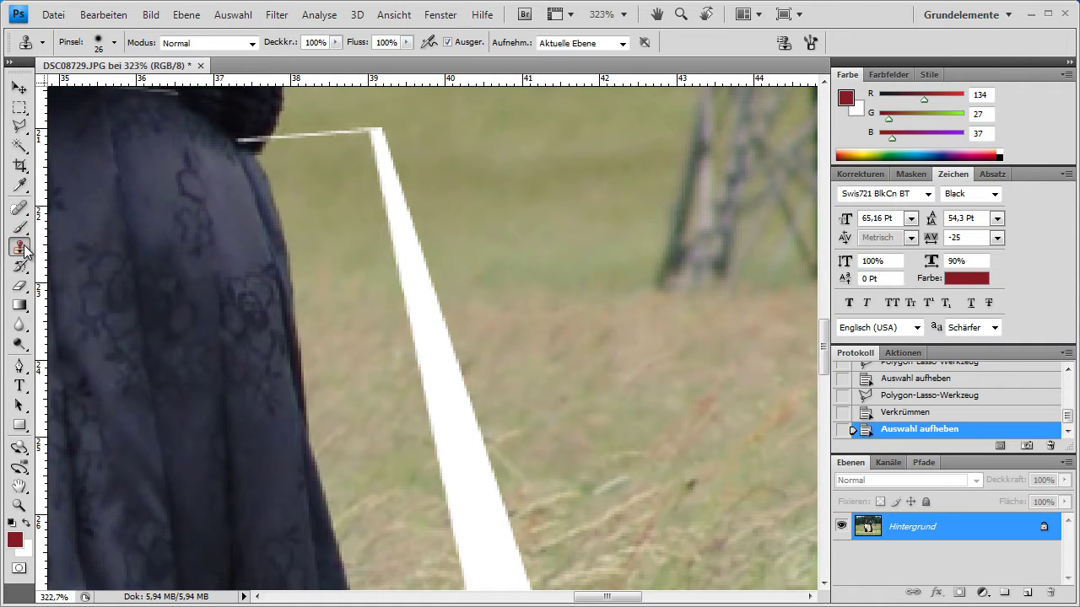
left_click(510, 191, "alt")
mouse_move(405, 144)
left_mouse_down()
mouse_move(376, 147)
mouse_move(436, 333)
mouse_move(441, 386)
left_mouse_up()
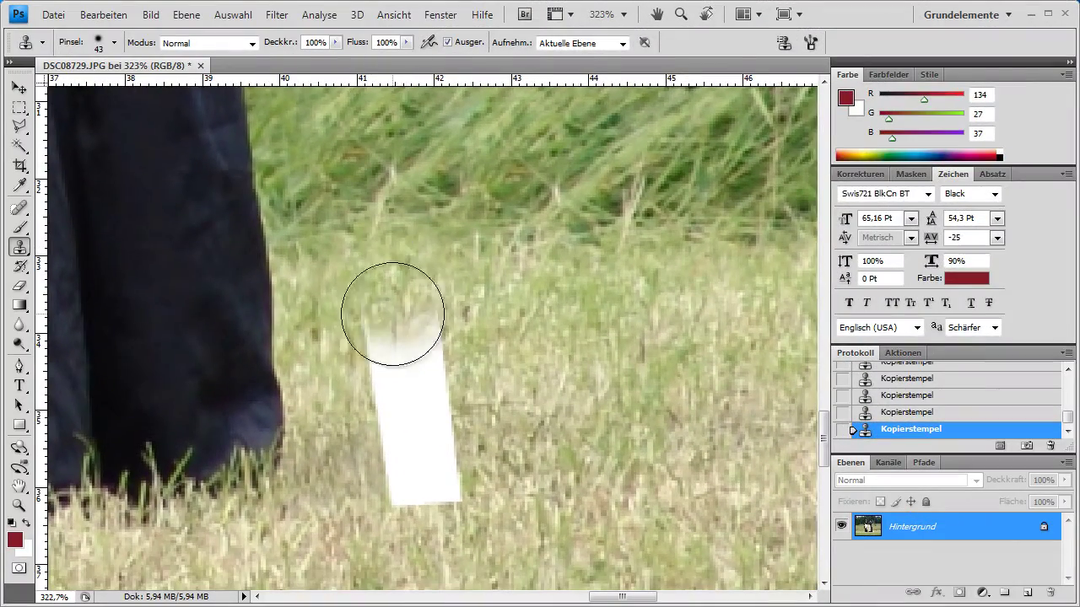
mouse_move(390, 313)
left_mouse_down()
mouse_move(411, 382)
mouse_move(402, 410)
mouse_move(414, 458)
mouse_move(444, 490)
left_mouse_up()
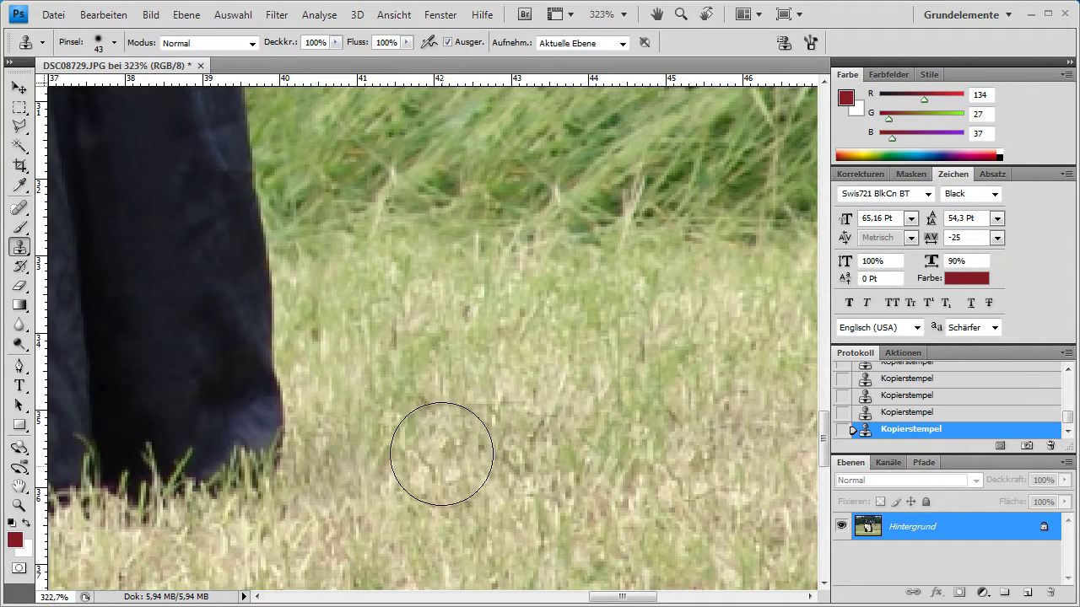
scroll(442, 424, "down", 2)
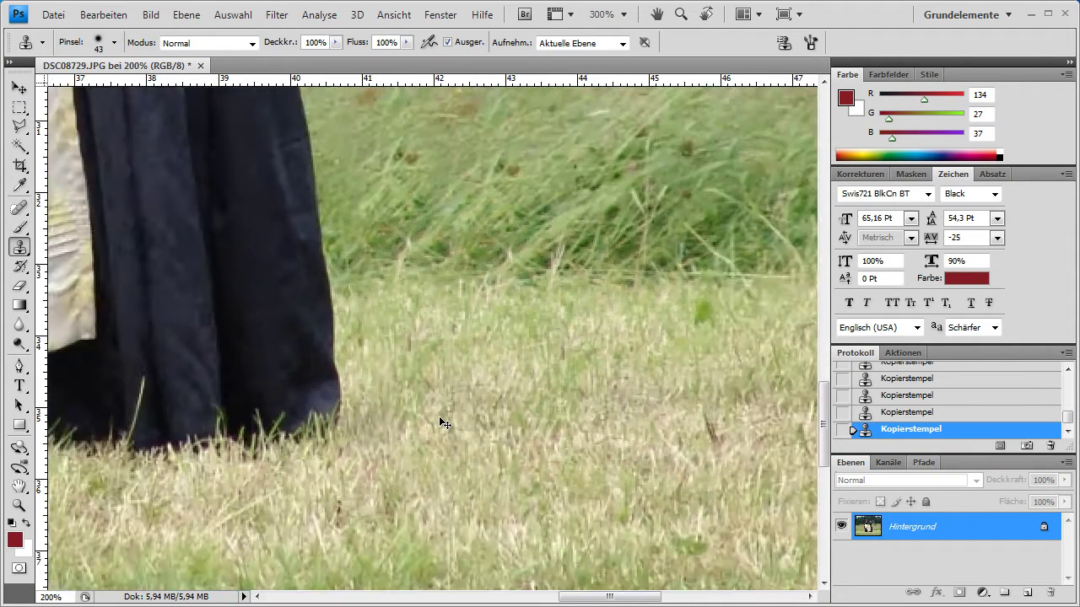
scroll(442, 423, "down", 3)
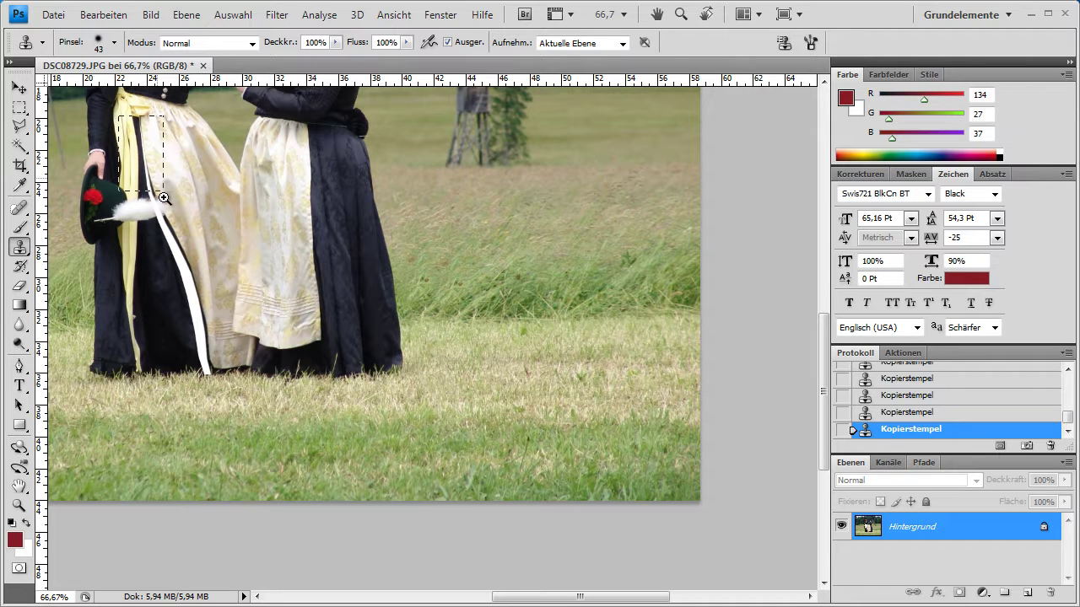
scroll(168, 219, "up", 5)
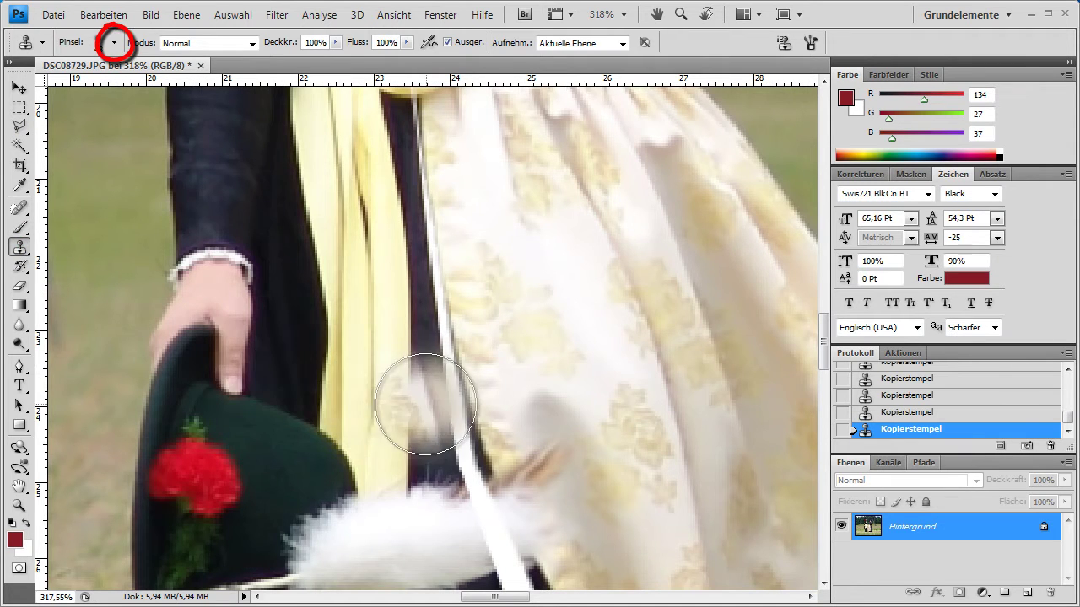
- Set the clone brush to 17 px and zoom in on the white gap by the skirt
left_click(115, 43)
left_click_drag(63, 93, 40, 89)
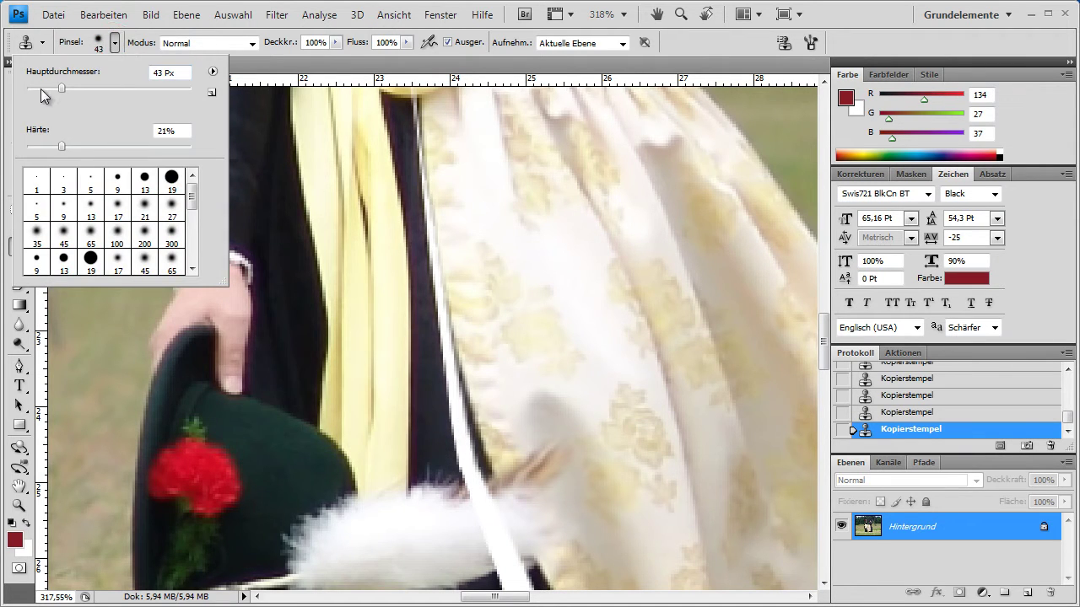
key("Return")
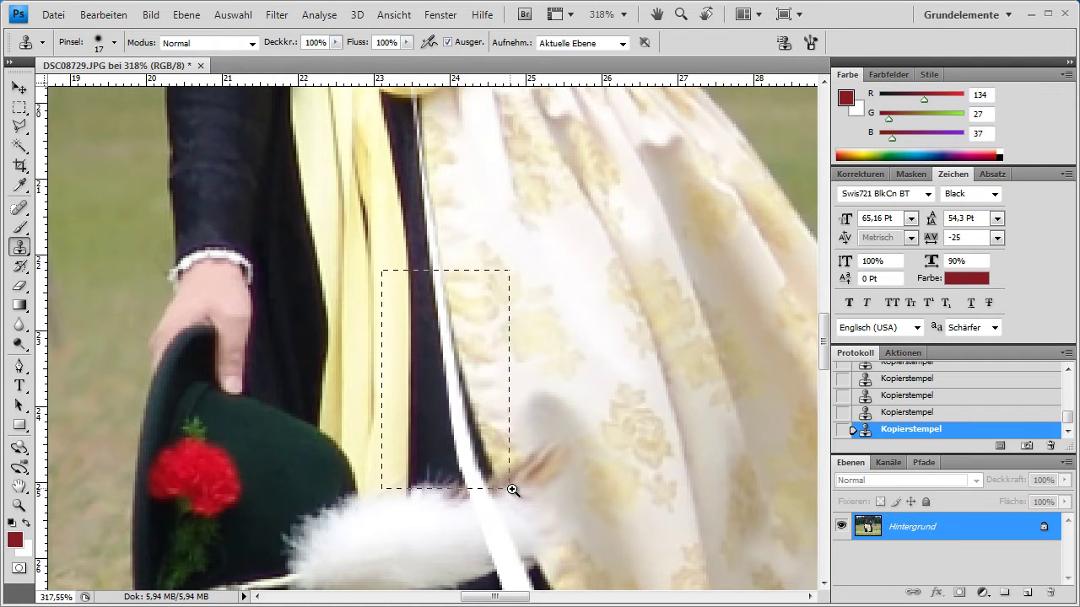
left_click_drag(513, 490, 508, 494)
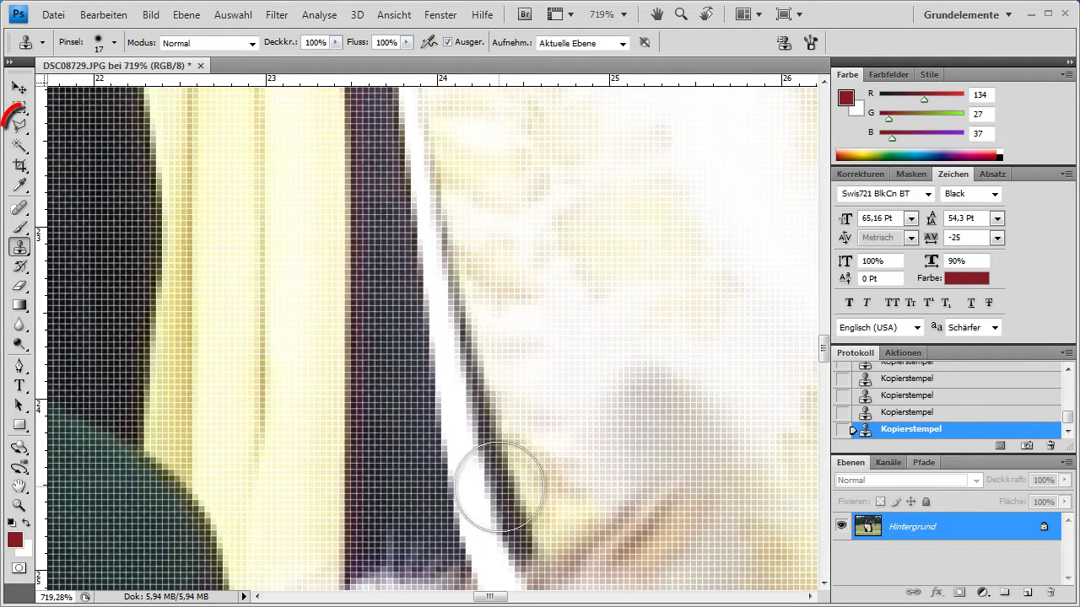
- Trace a closed polygonal selection around the thin white gap along the dark skirt
left_click(18, 125)
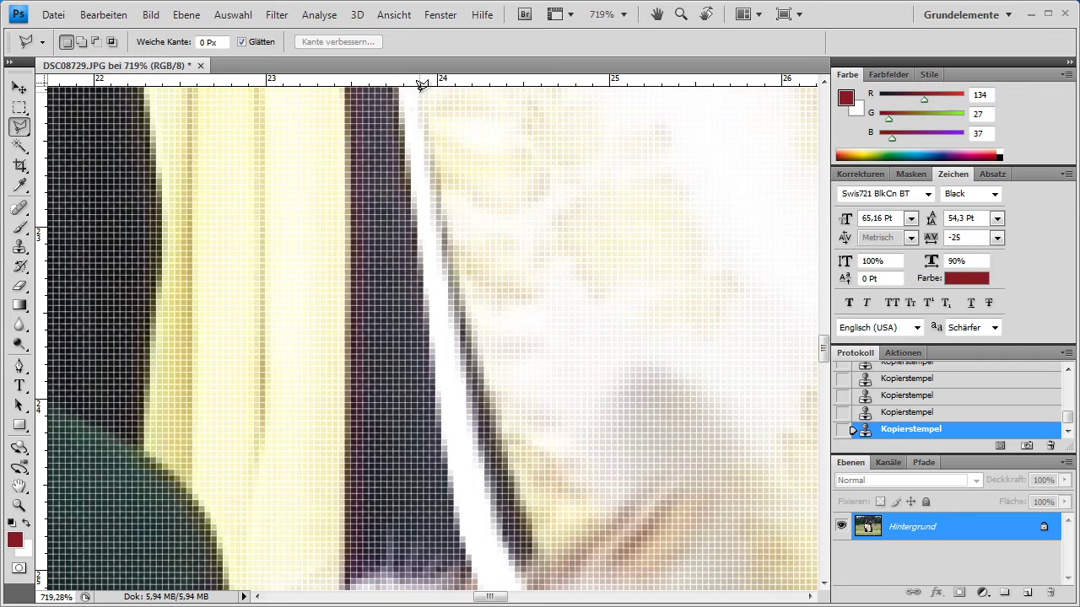
left_click_drag(421, 100, 423, 167)
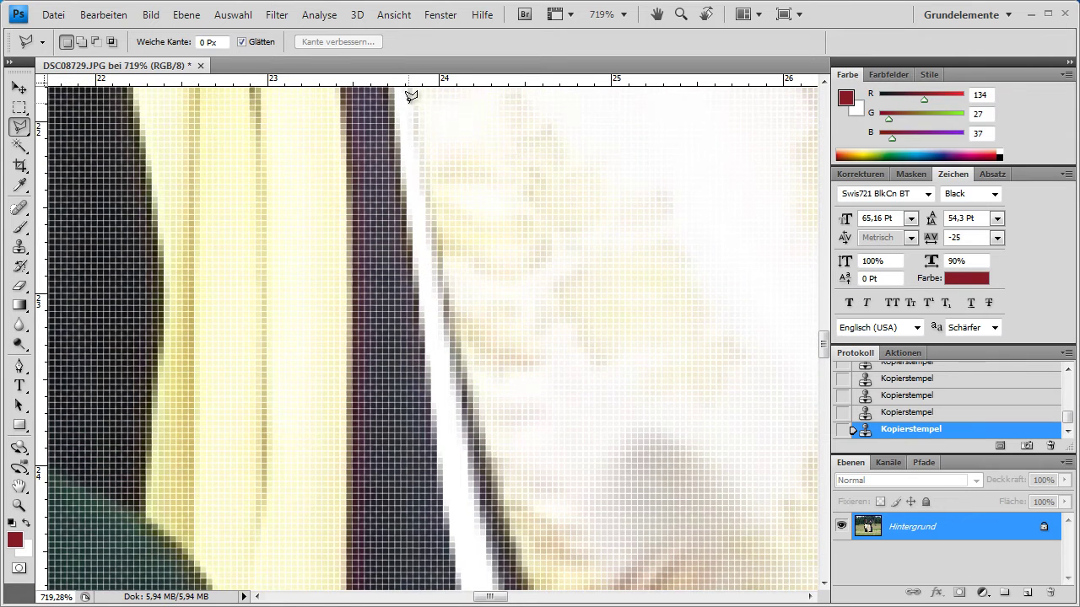
left_click(426, 233)
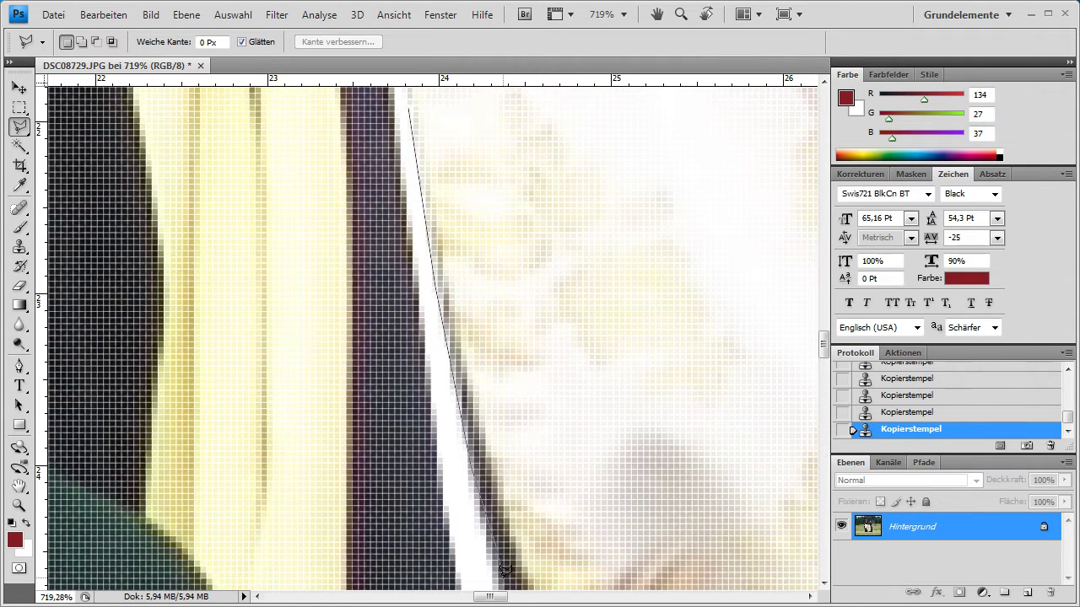
left_click_drag(504, 571, 442, 242)
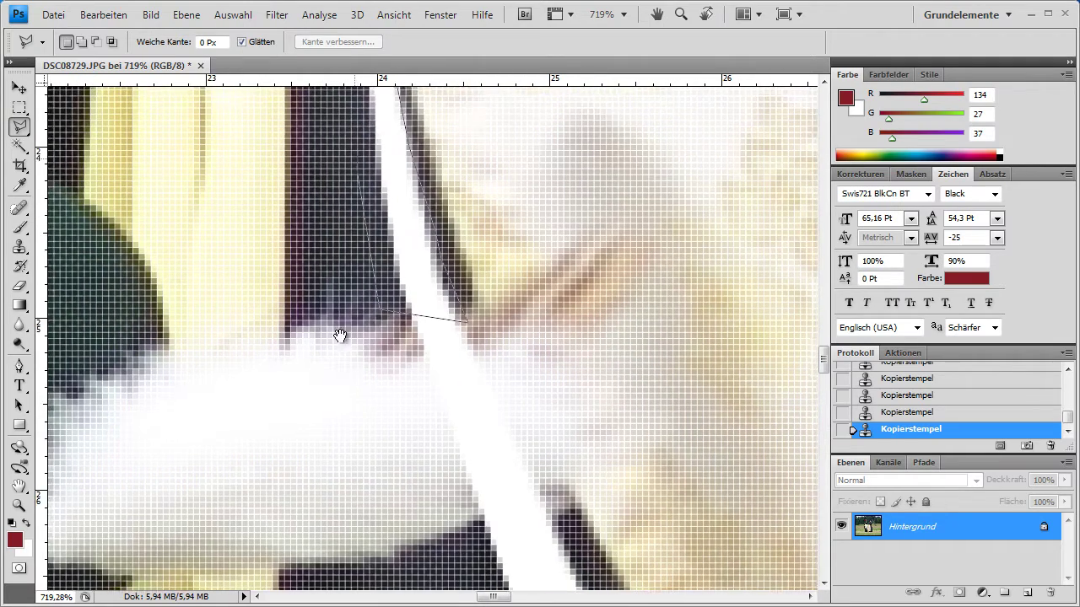
left_click_drag(361, 132, 343, 367)
left_click_drag(314, 114, 313, 354)
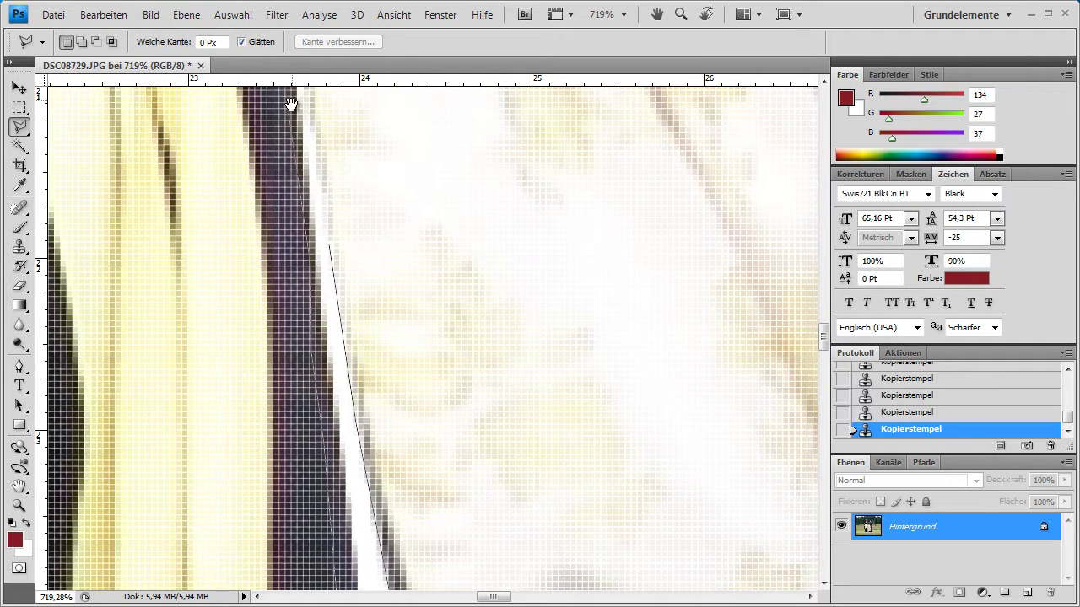
left_click_drag(291, 105, 281, 219)
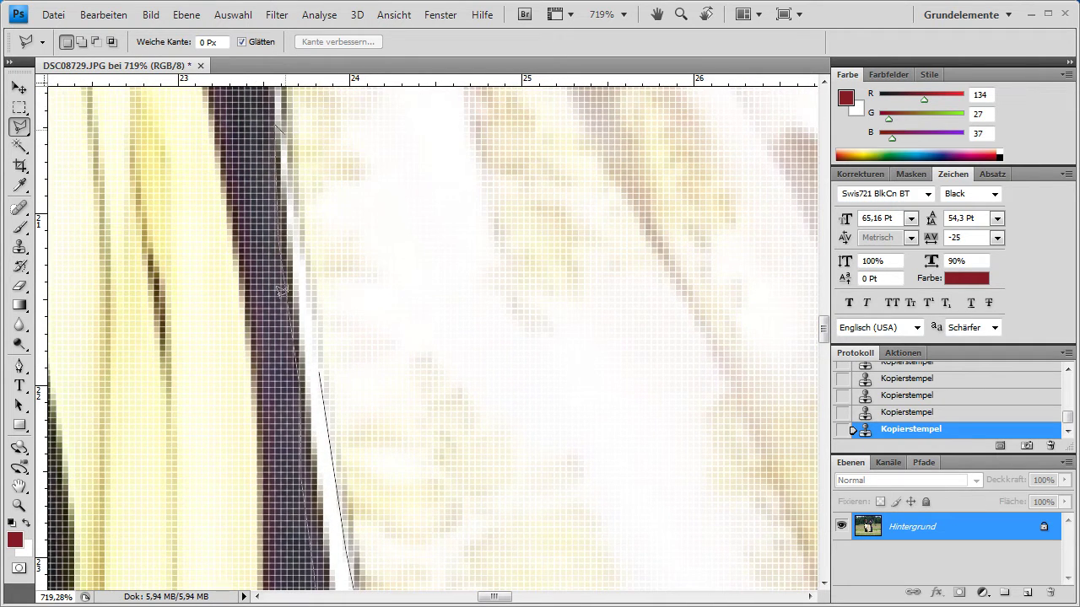
double_click(324, 381)
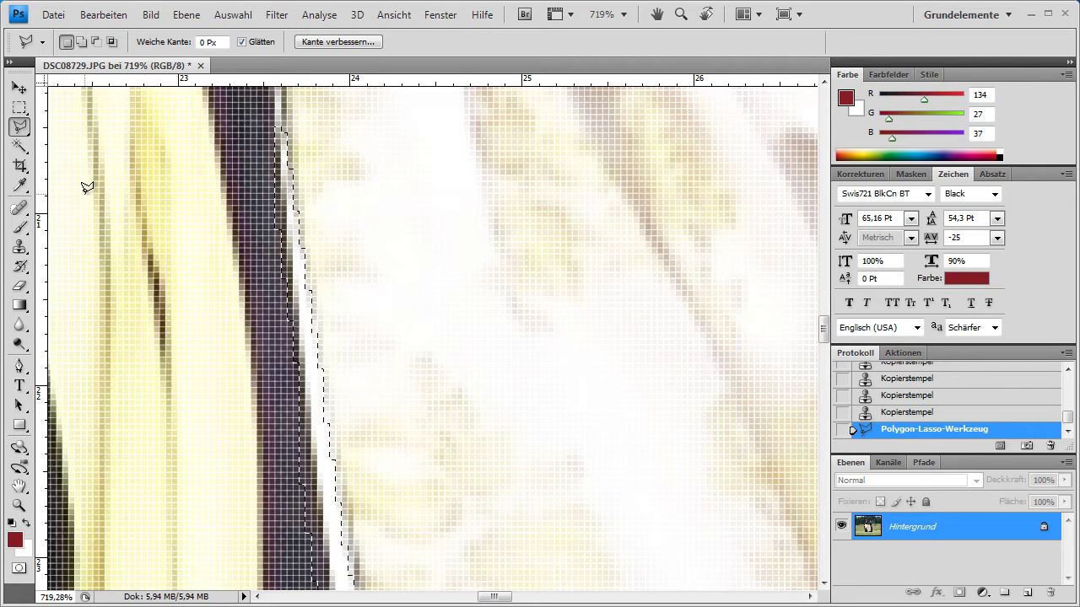
left_click(18, 247)
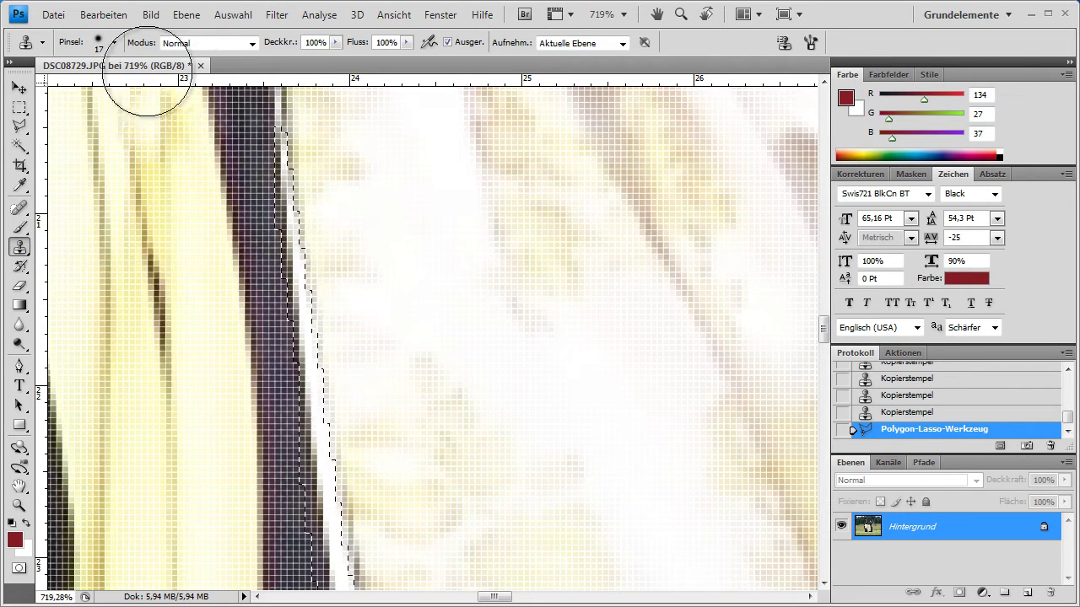
- Set the clone brush to 11 px and sample the dark skirt as the clone source
left_click(115, 44)
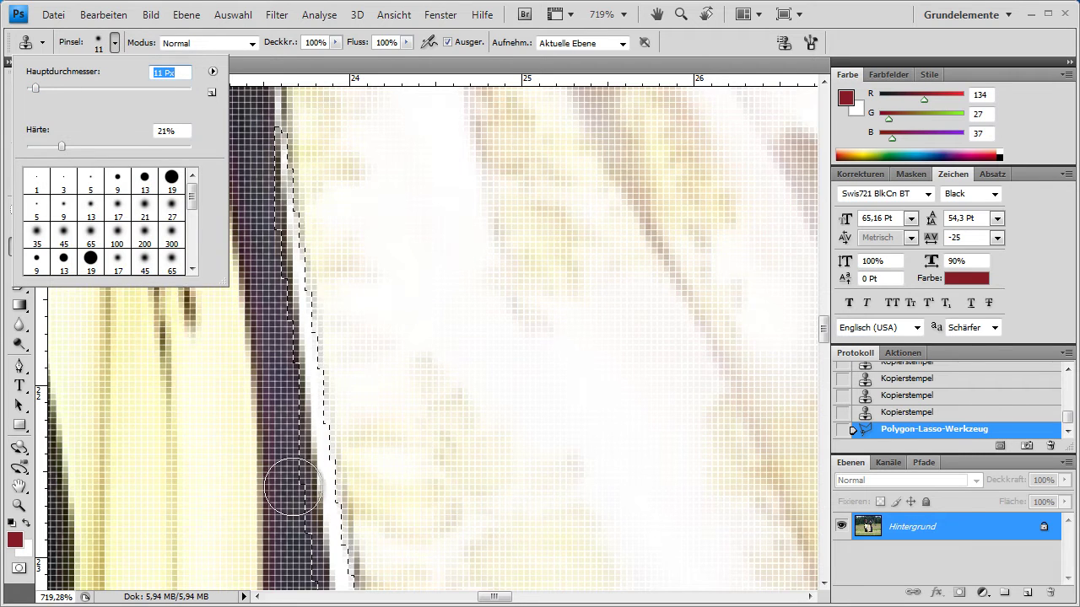
key("alt")
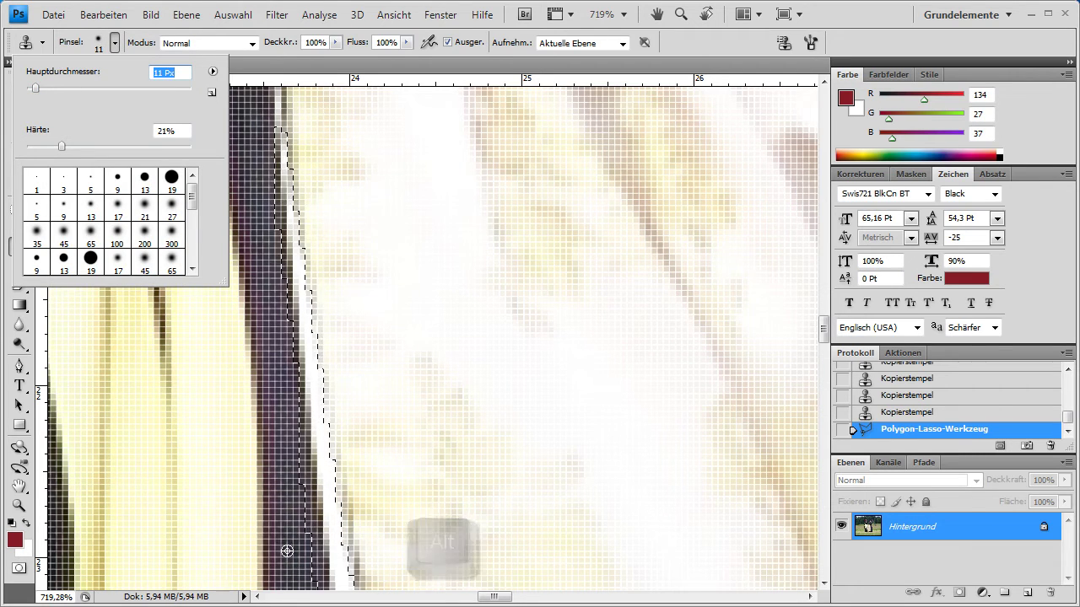
left_click(286, 553, "alt")
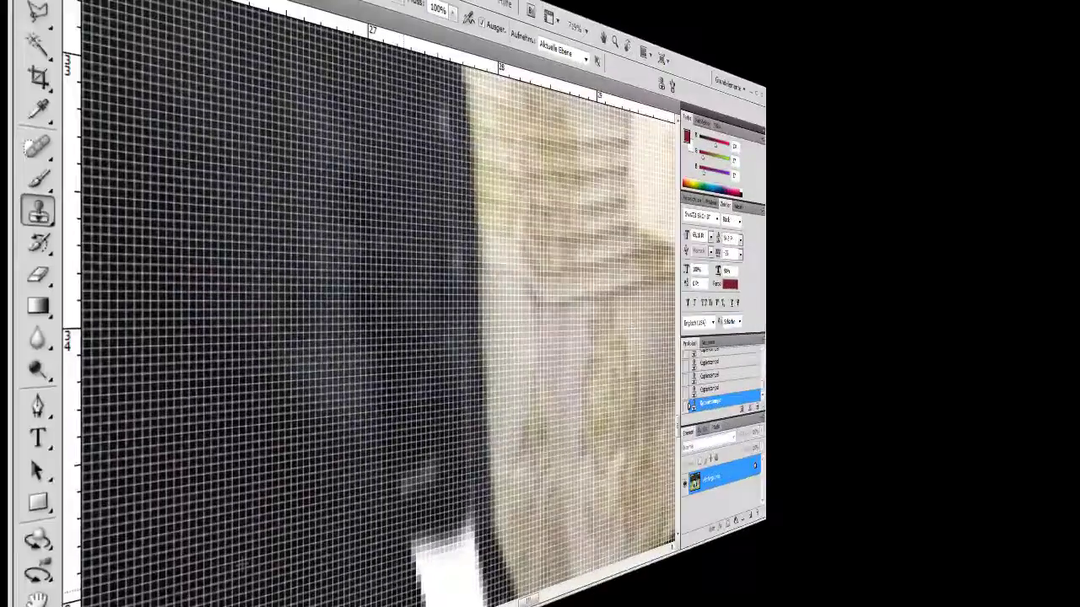
- Clone dark skirt and then grass over the white patch at the skirt's hem
mouse_move(388, 523)
left_mouse_down()
mouse_move(421, 540)
mouse_move(405, 497)
mouse_move(354, 466)
left_mouse_up()
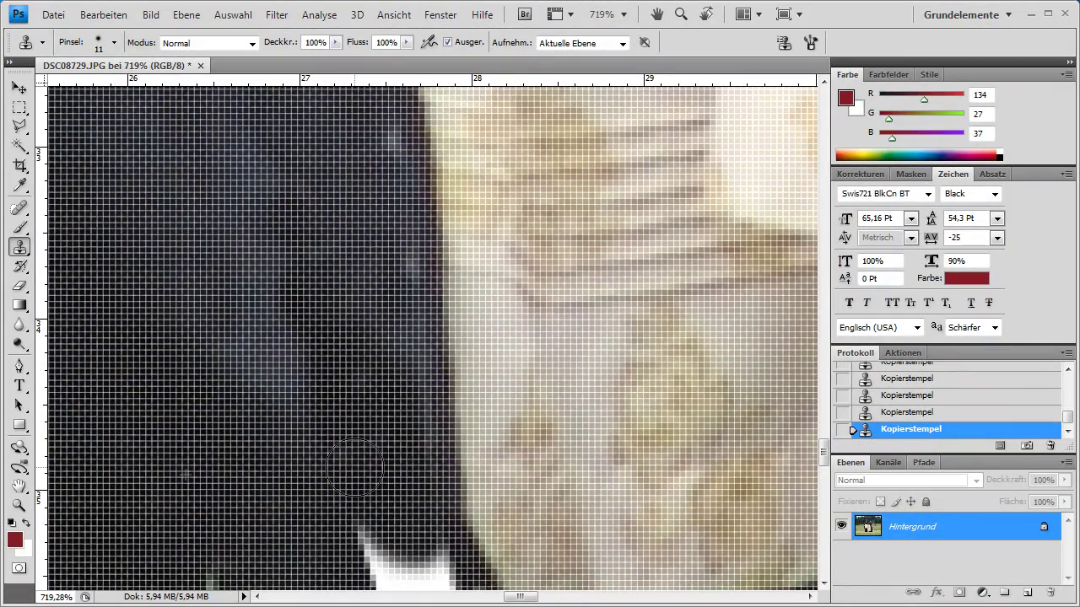
left_click_drag(309, 422, 279, 121)
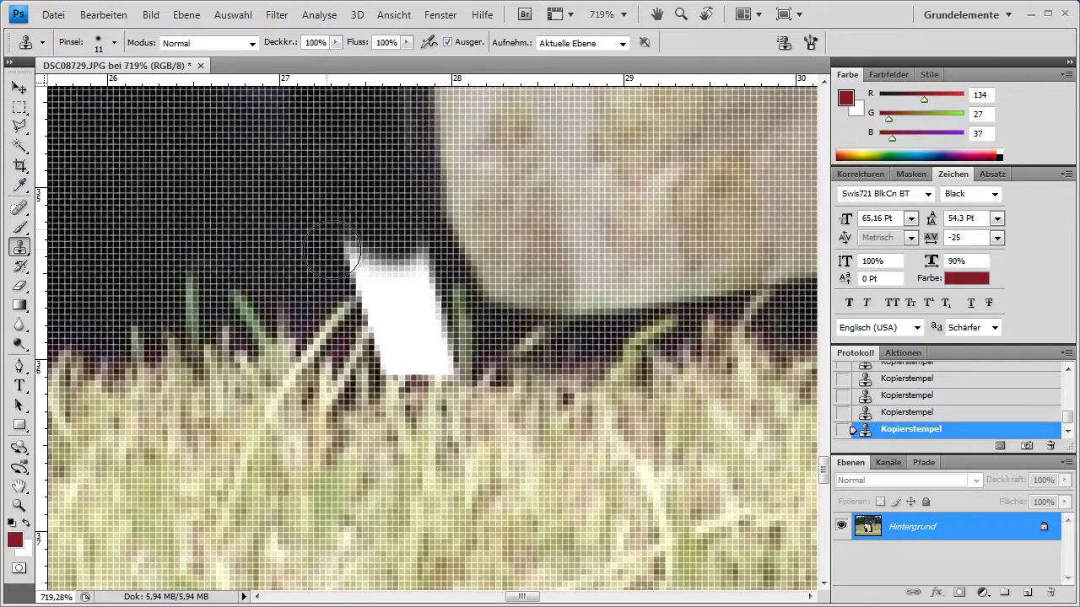
left_click(253, 342, "alt")
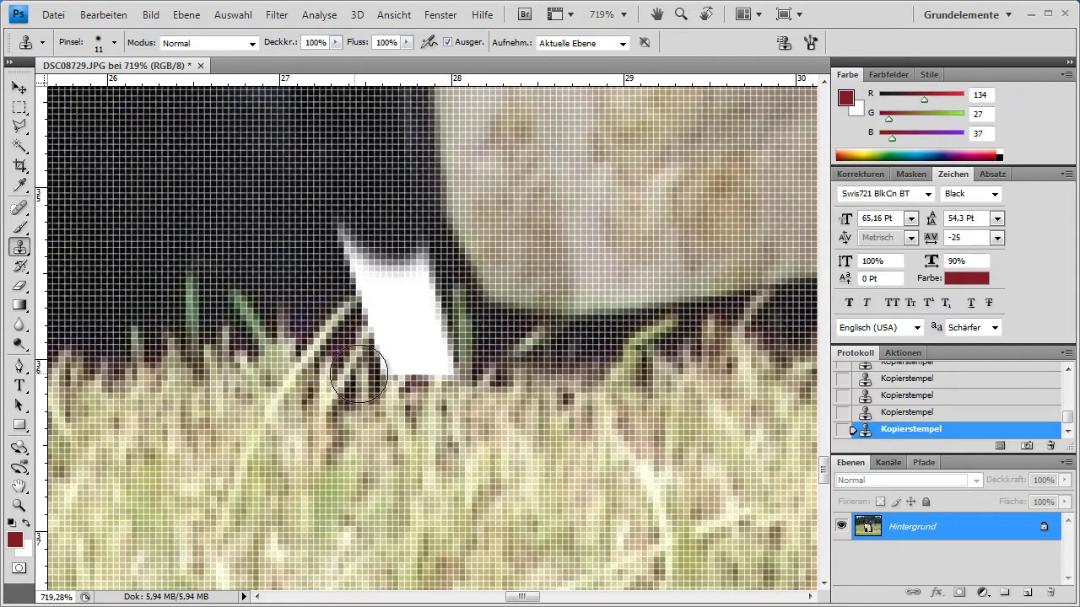
left_click_drag(359, 374, 460, 363)
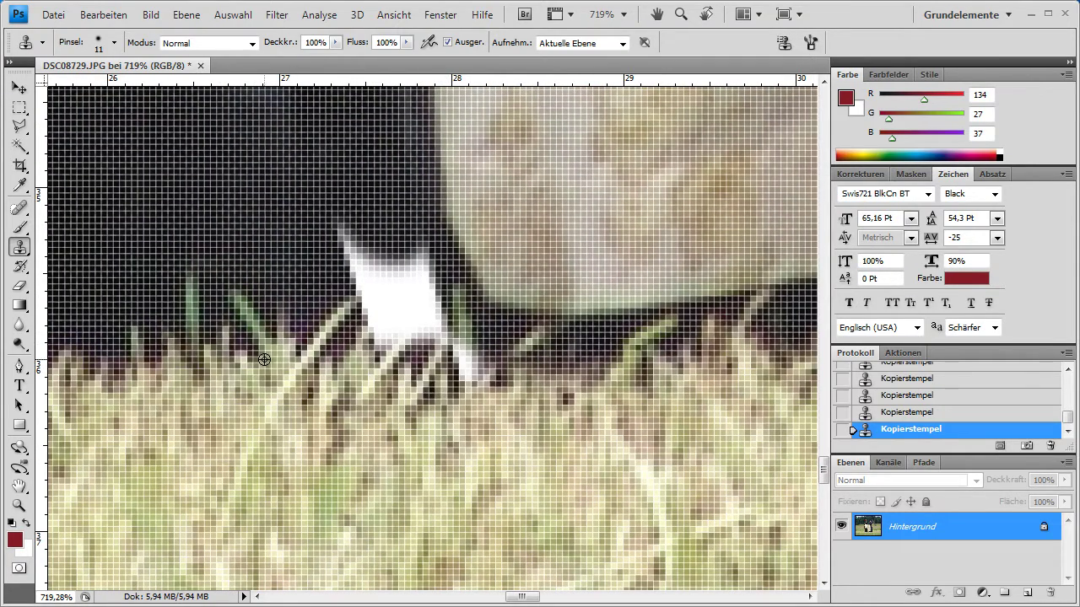
left_click_drag(372, 329, 460, 334)
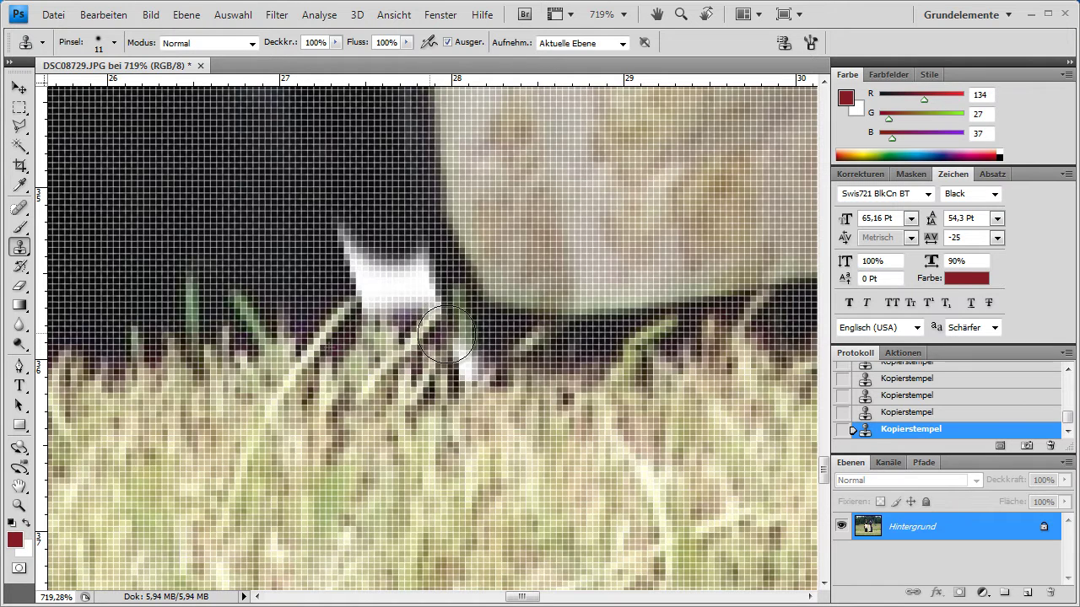
- Cover the remaining white patch with dark skirt texture and zoom out to 50%
left_click(253, 174, "alt")
mouse_move(361, 223)
left_mouse_down()
mouse_move(414, 269)
mouse_move(410, 294)
mouse_move(426, 297)
left_mouse_up()
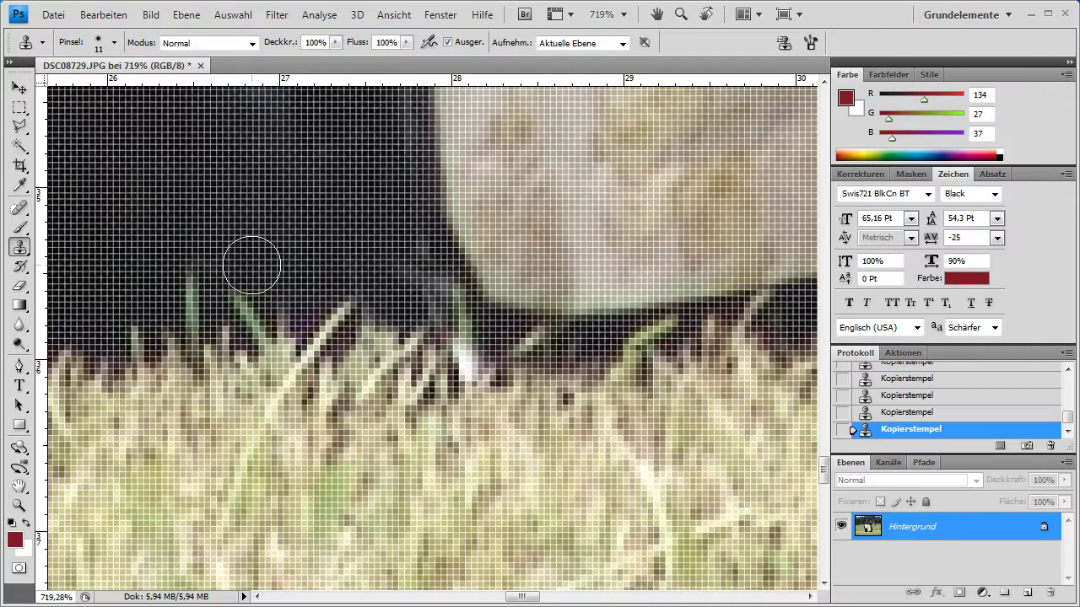
key("ctrl+1")
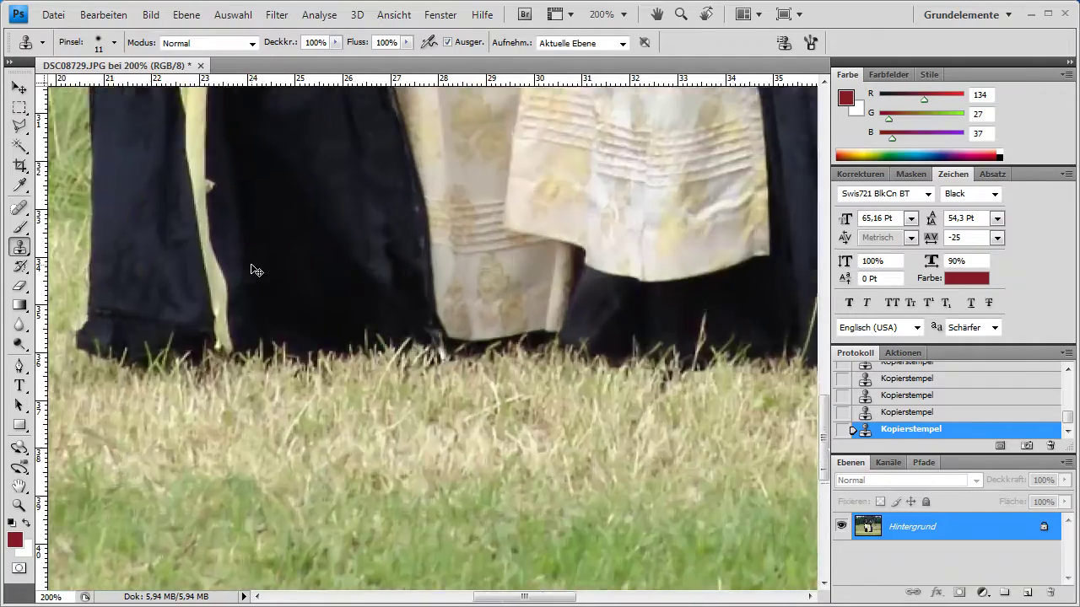
key("ctrl+minus")
key("ctrl+minus")
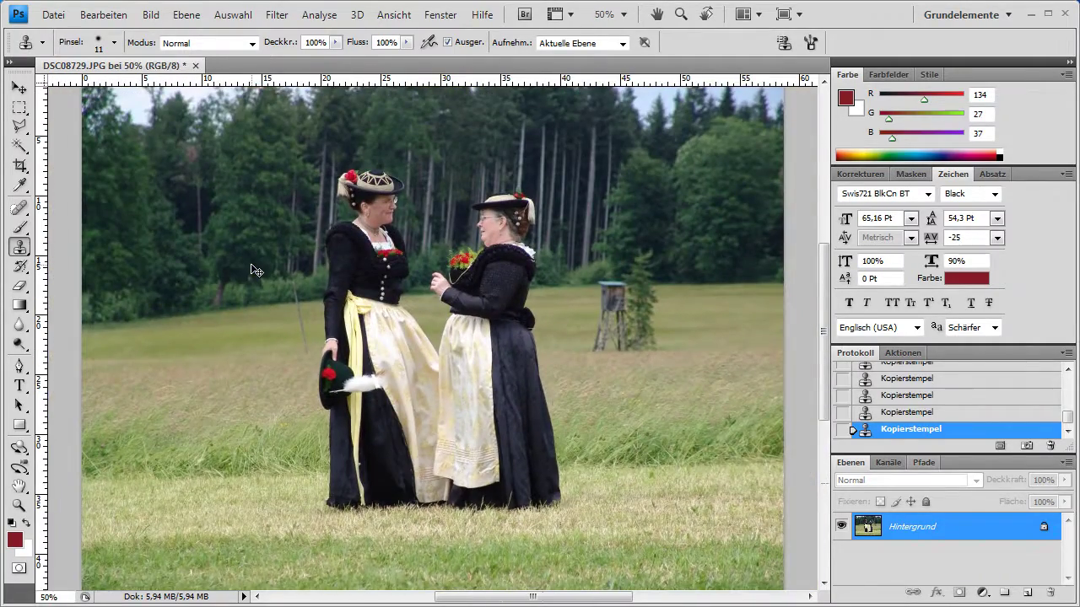